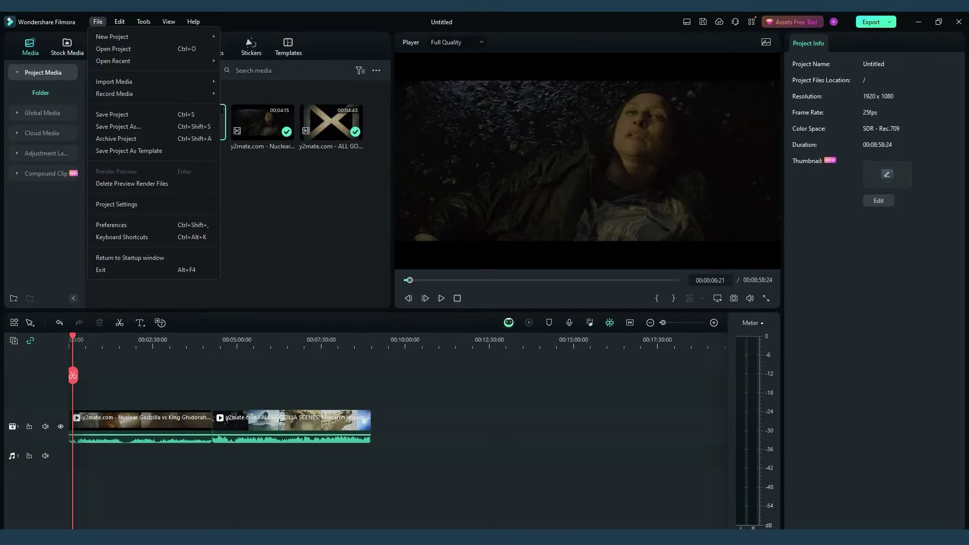
- Set the project to 60 fps with SDR - Rec.709 color space, then import both Godzilla videos
click(116, 204)
click(499, 275)
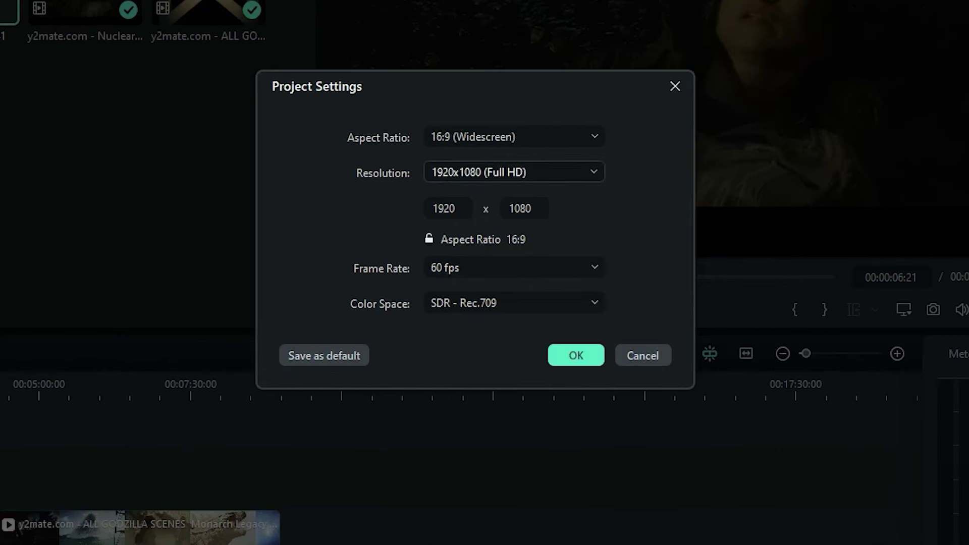
click(513, 303)
click(471, 338)
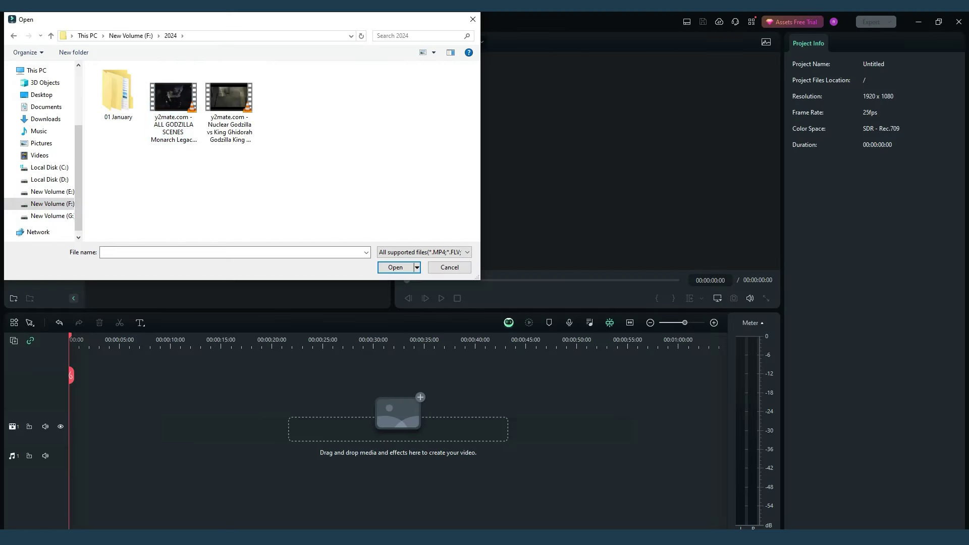
drag(273, 174, 152, 84)
click(395, 267)
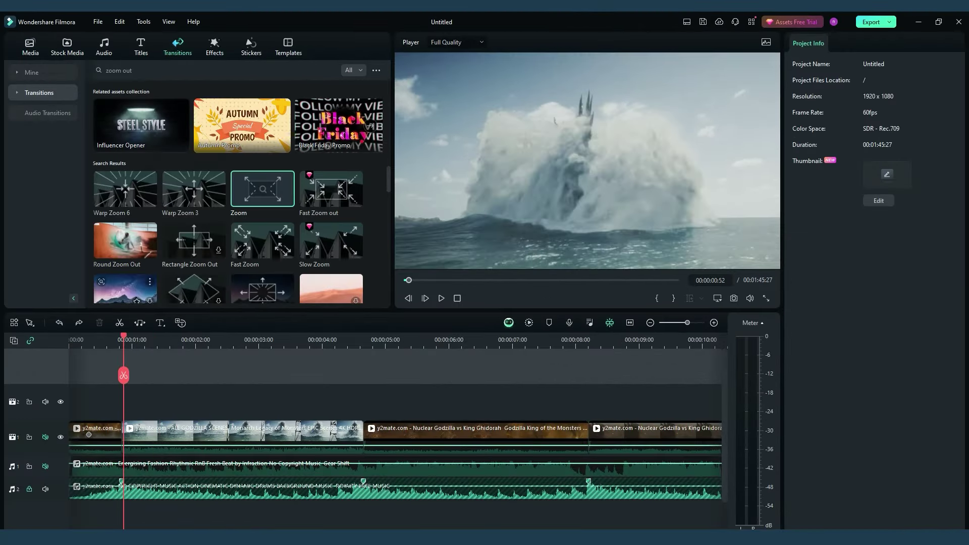
- Search transitions for 'shake', preview one, and select the transition at a clip cut
key(ctrl+a)
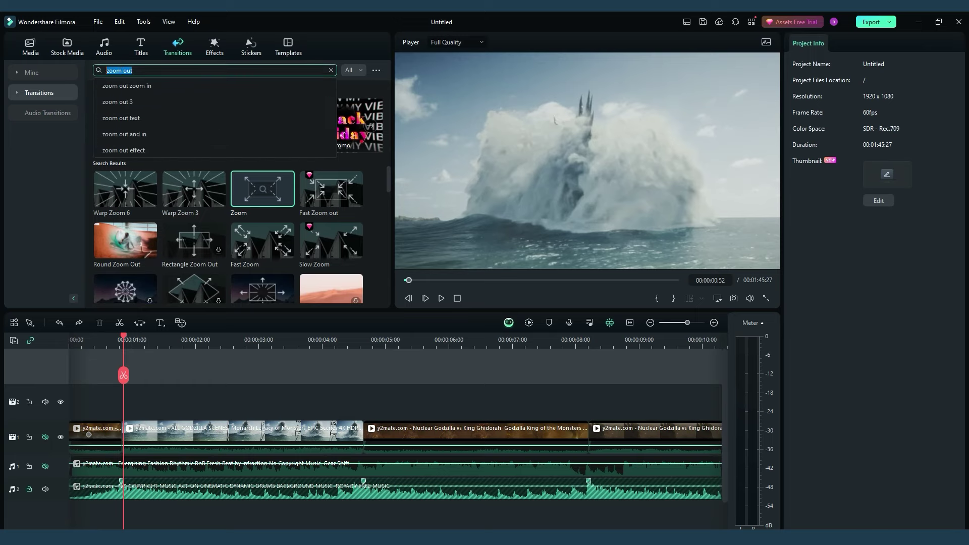
text(e)
key(Return)
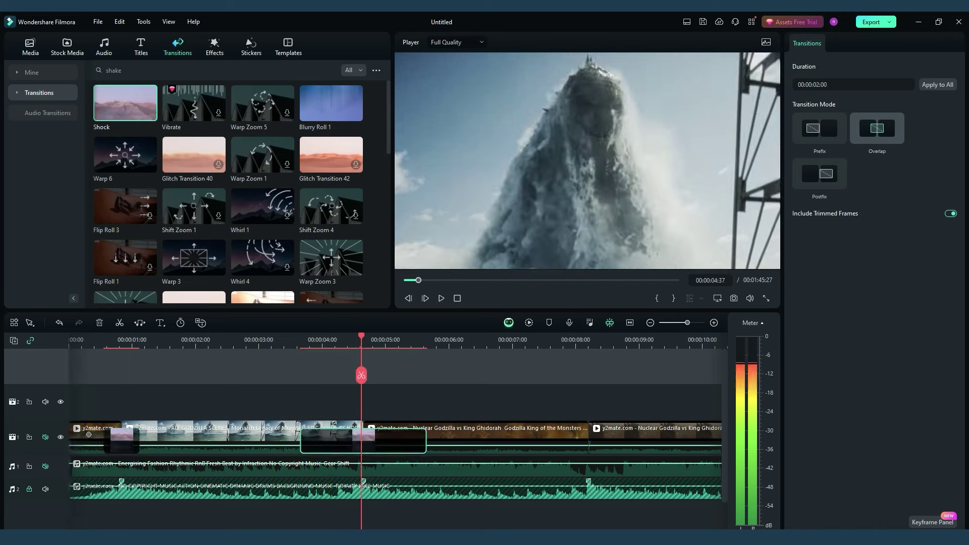
key(space)
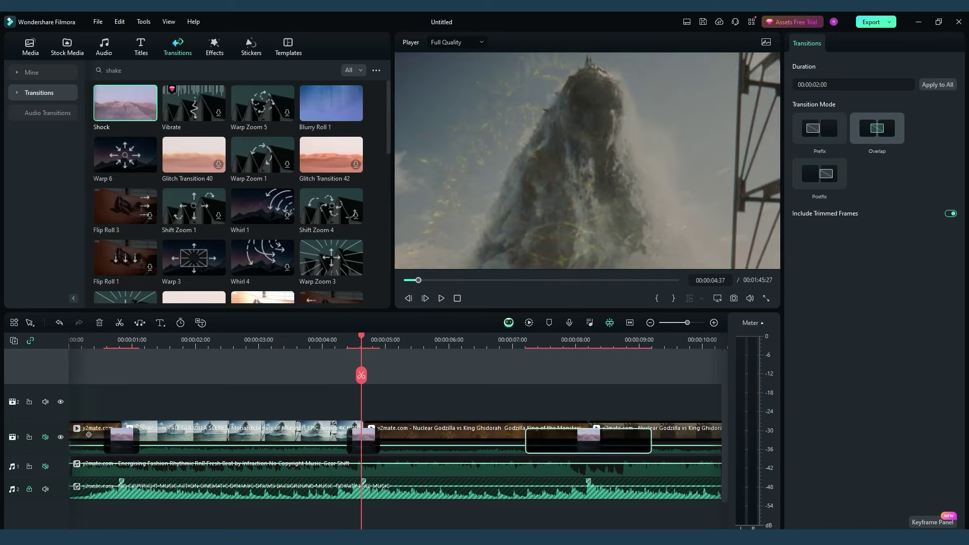
scroll(394, 439, right, 5)
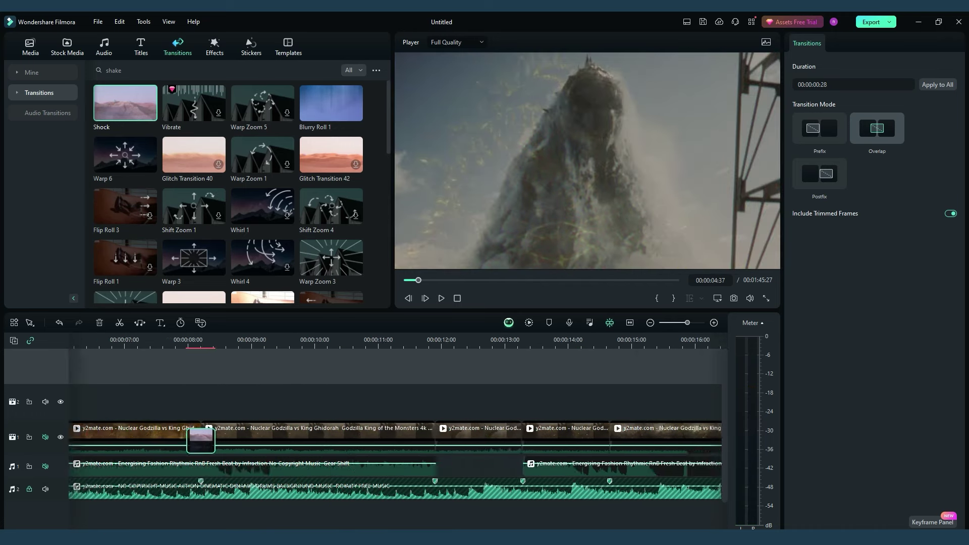
click(197, 435)
click(227, 371)
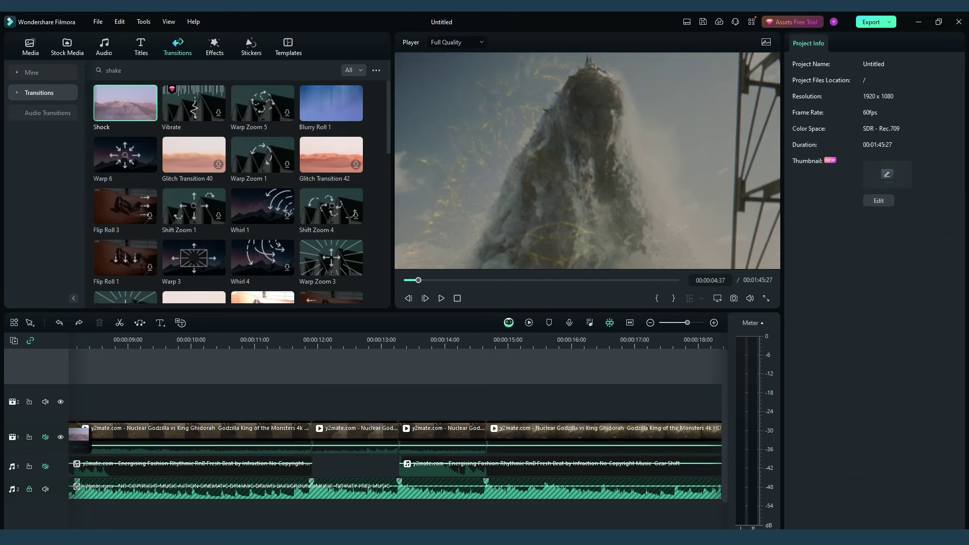
click(310, 443)
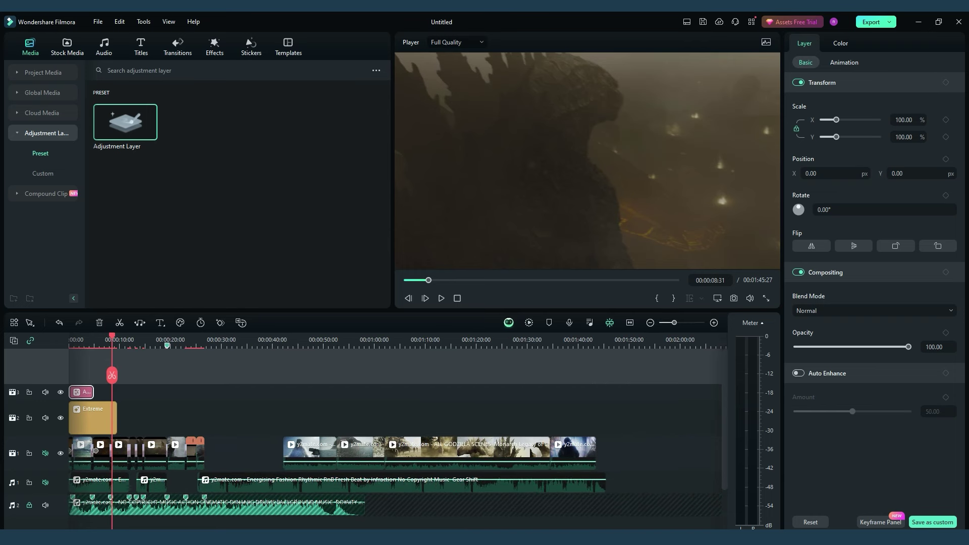
- Lengthen the Extreme effect clip so it covers more of the Godzilla clips
click(93, 417)
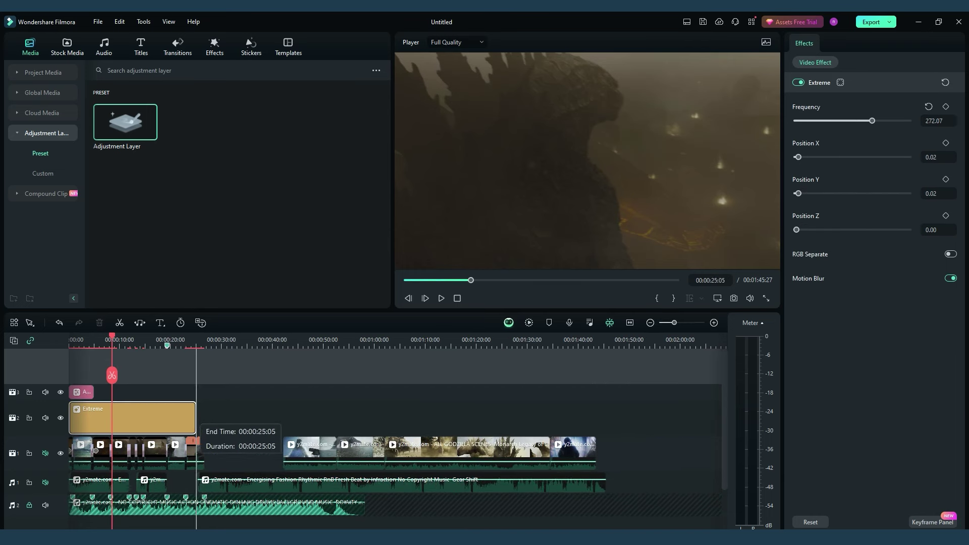
drag(205, 417, 204, 416)
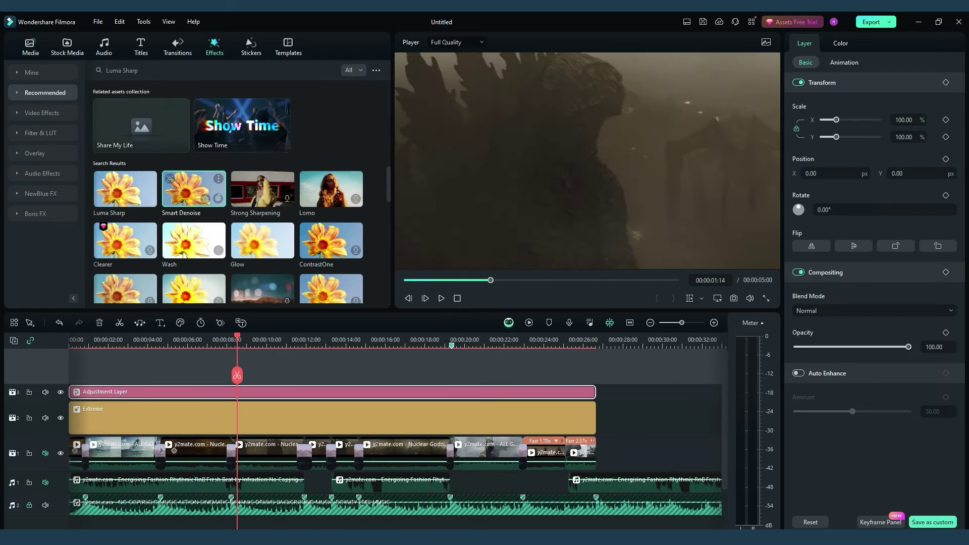
mouse_move(331, 190)
scroll(262, 197, down, 3)
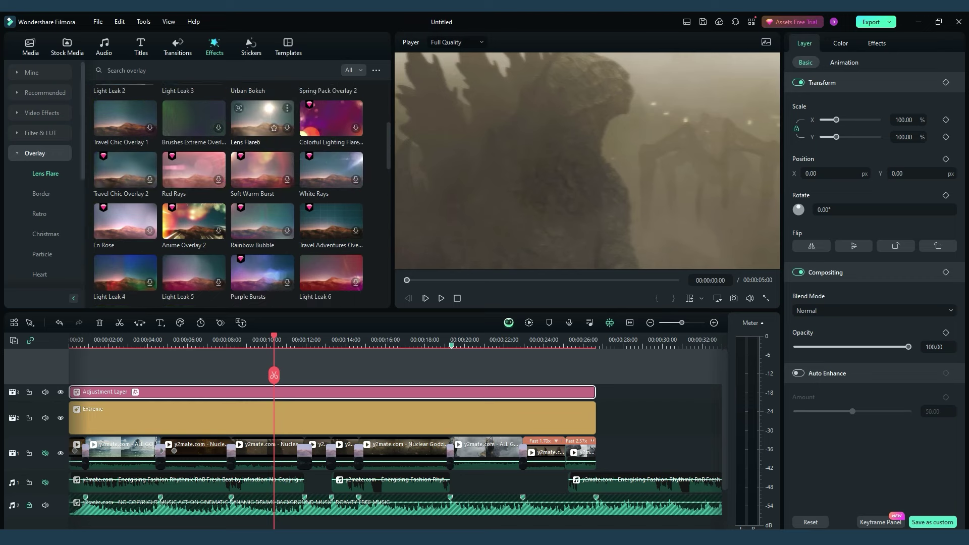
scroll(227, 227, up, 4)
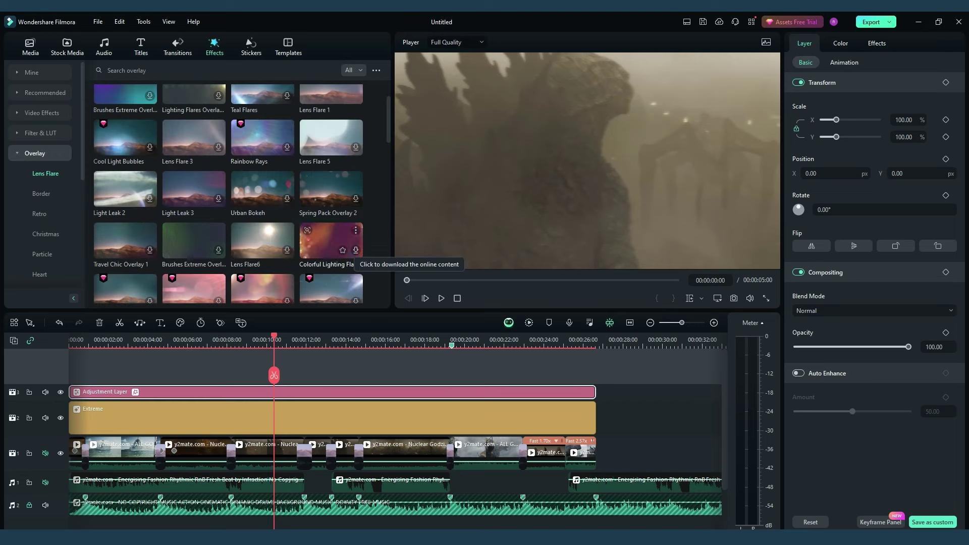
scroll(333, 228, up, 3)
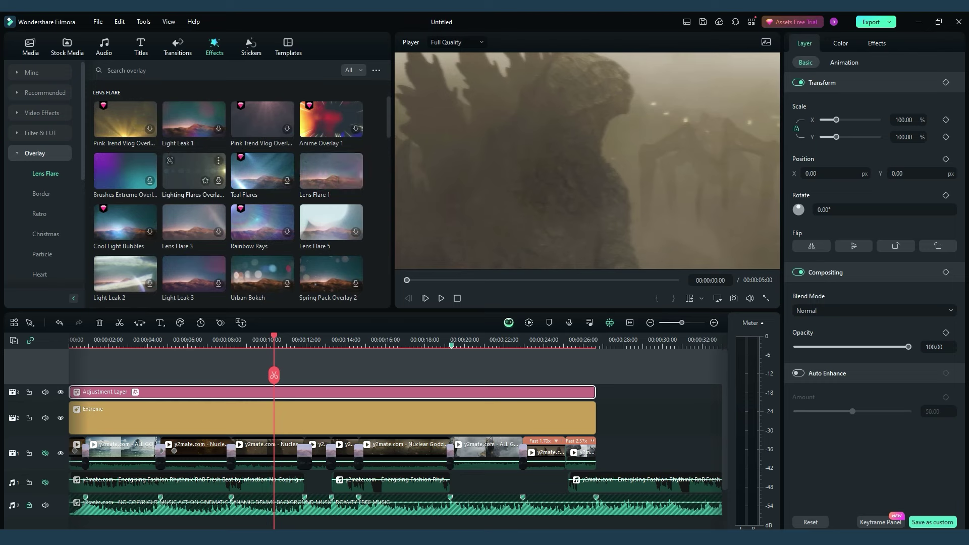
scroll(193, 224, down, 2)
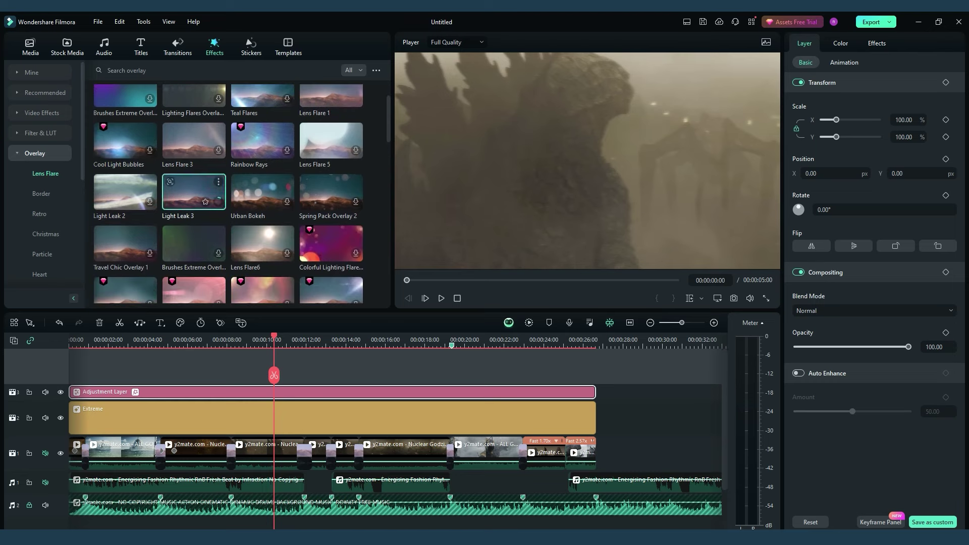
- Place the Red Rays overlay on a new top track above the adjustment layer
drag(194, 191, 152, 366)
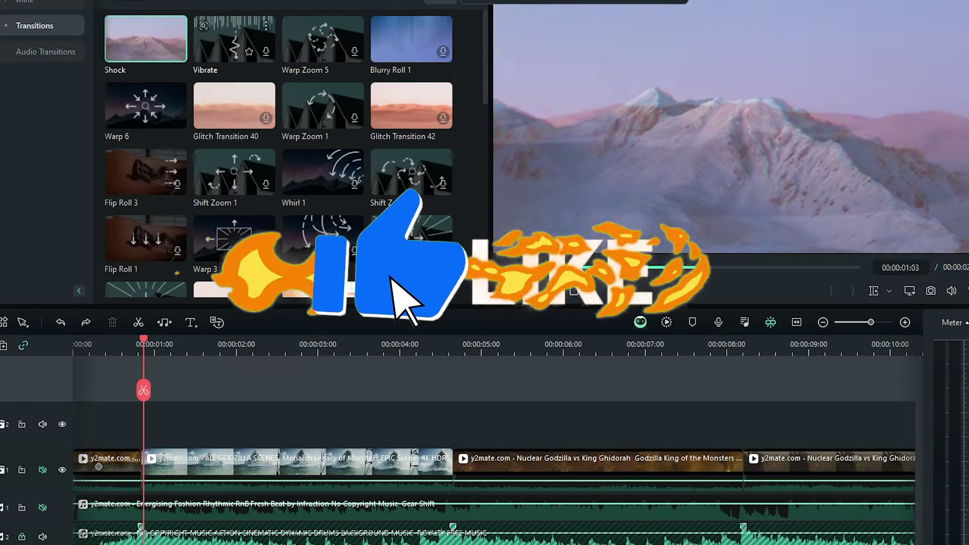
- Apply a shortened Shock transition at the first clip cut and play the edit from the start
click(411, 39)
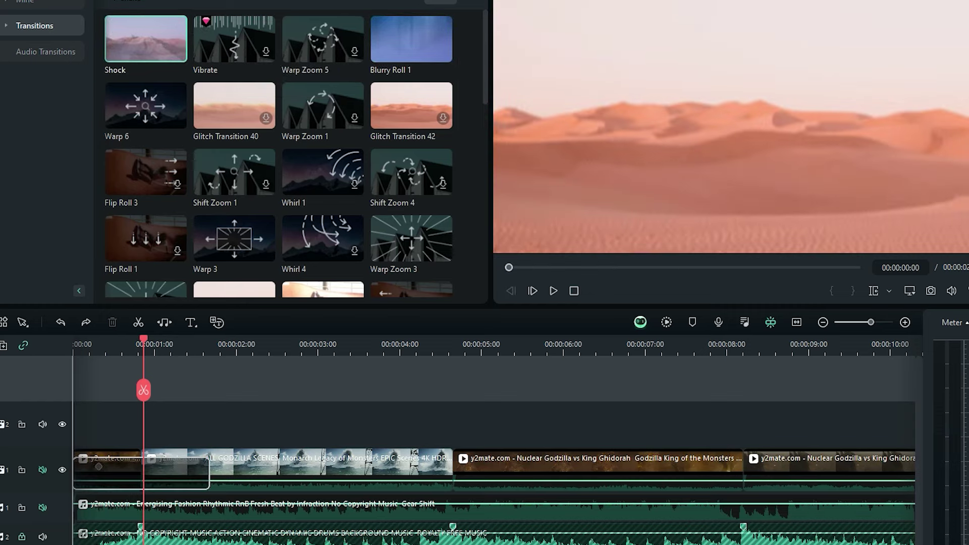
drag(145, 38, 144, 466)
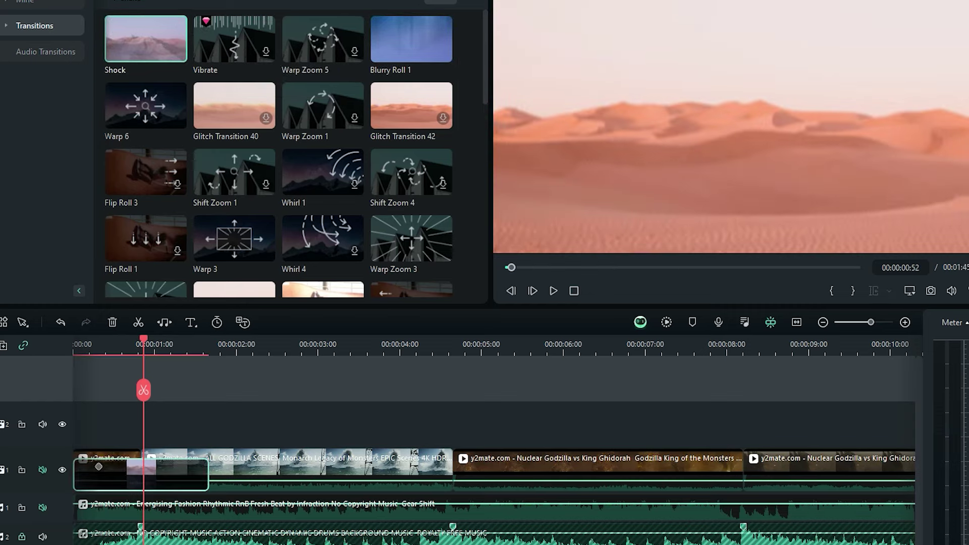
drag(171, 473, 161, 473)
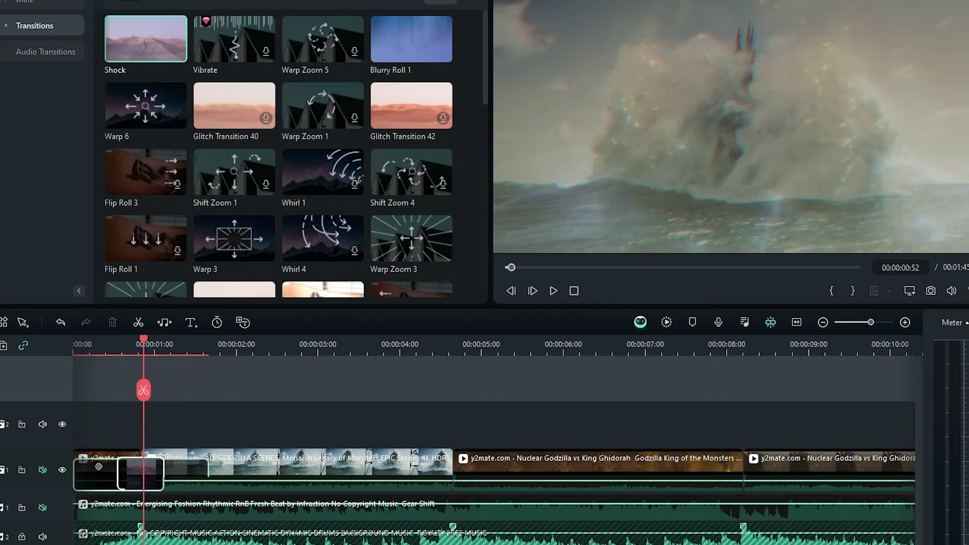
key(Home)
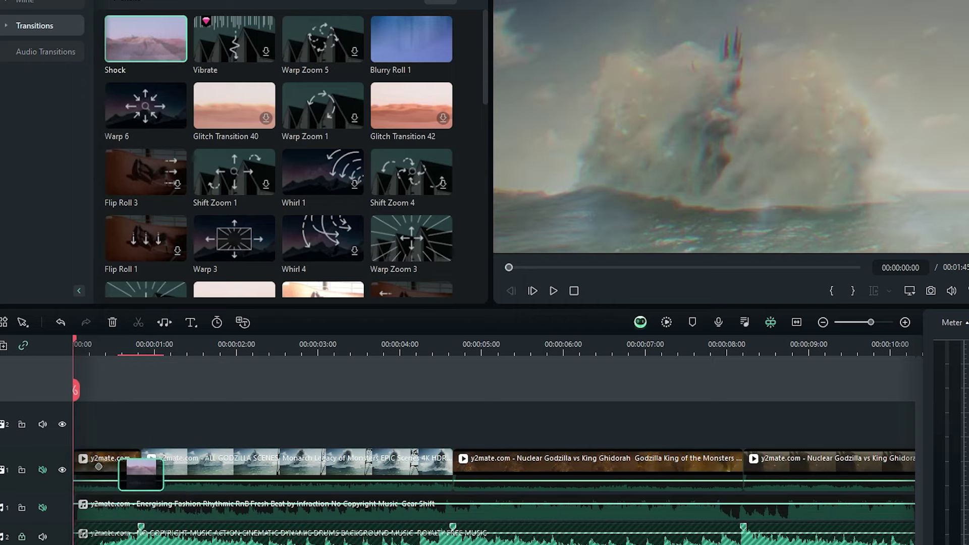
key(space)
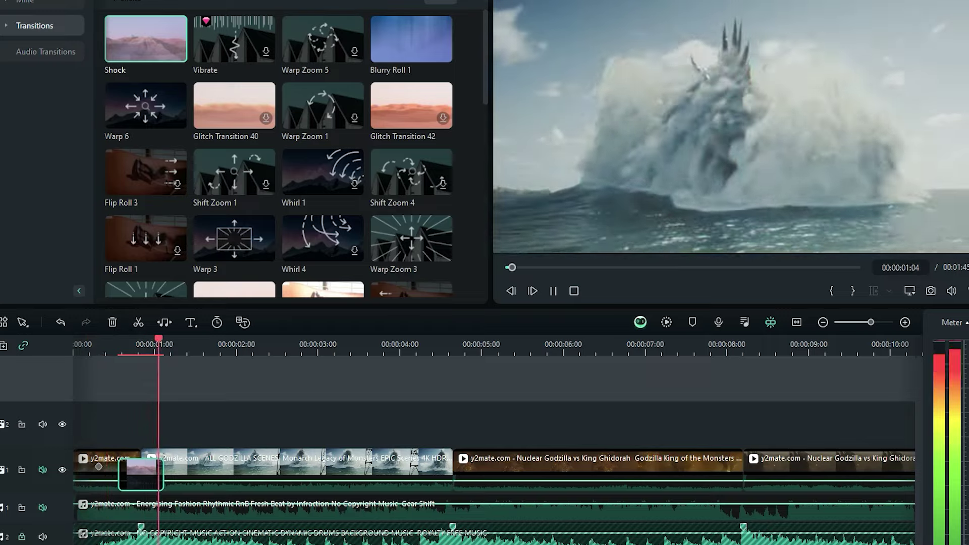